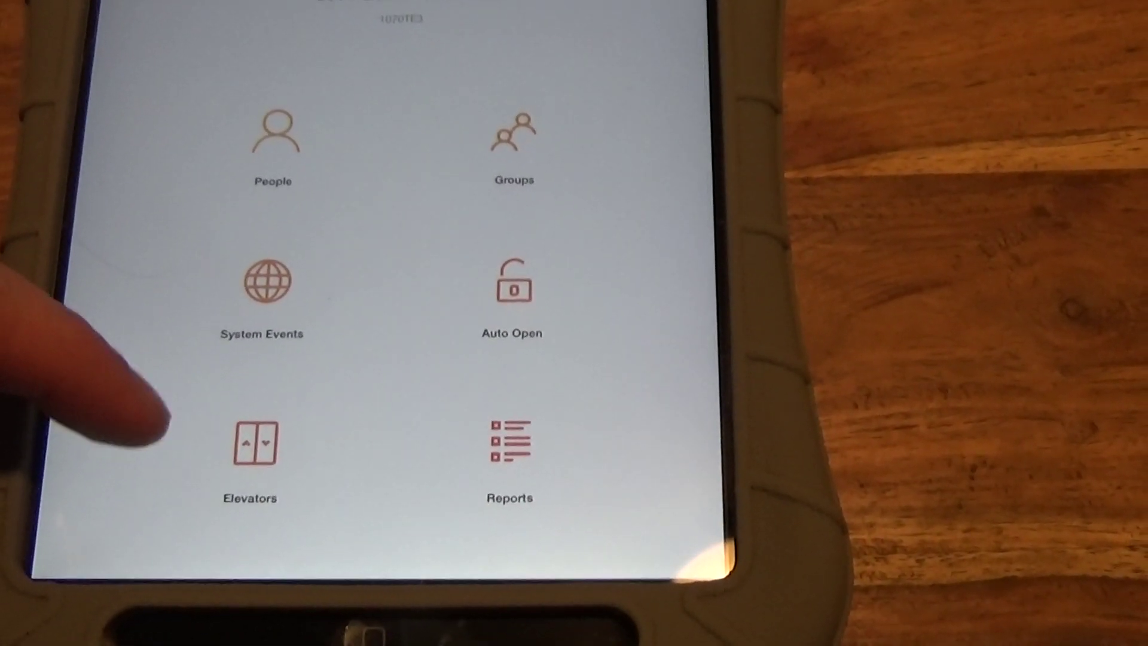
drag(162, 431, 180, 296)
drag(144, 408, 141, 310)
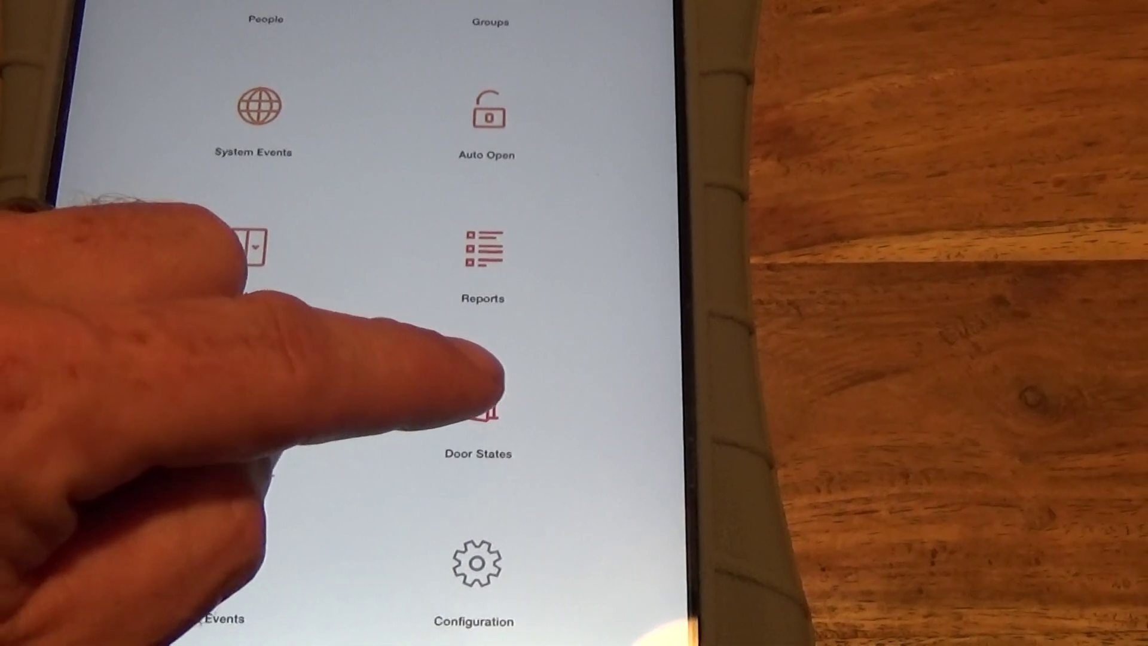
From Door States, momentarily open the Onboard Controller Door, then check its override status
click(511, 386)
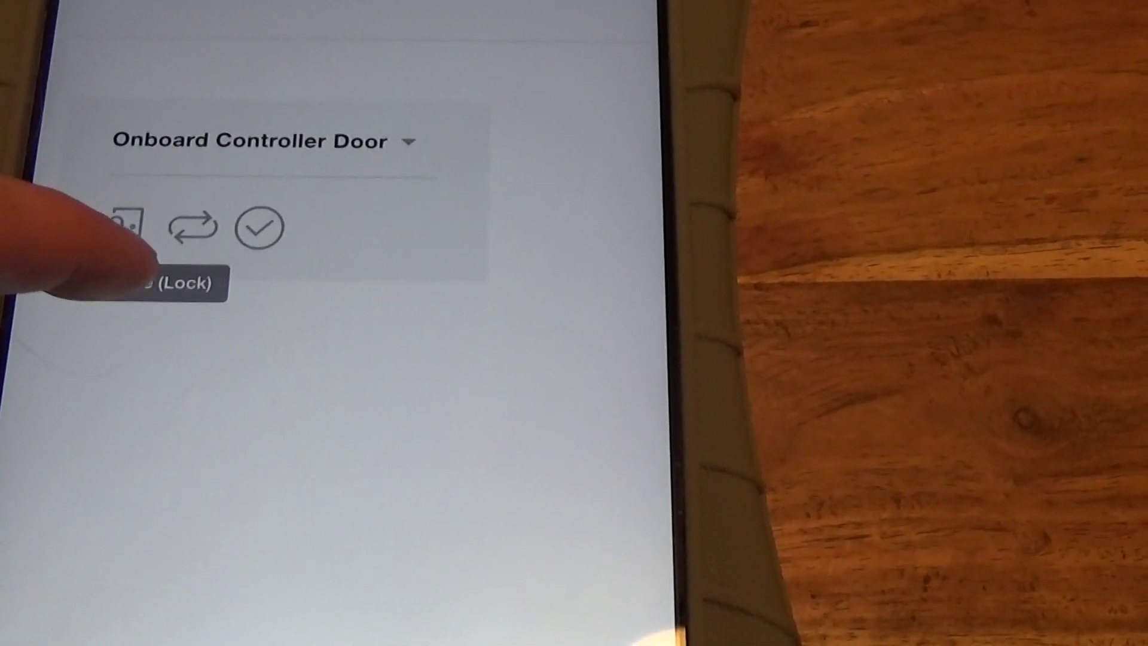
click(117, 229)
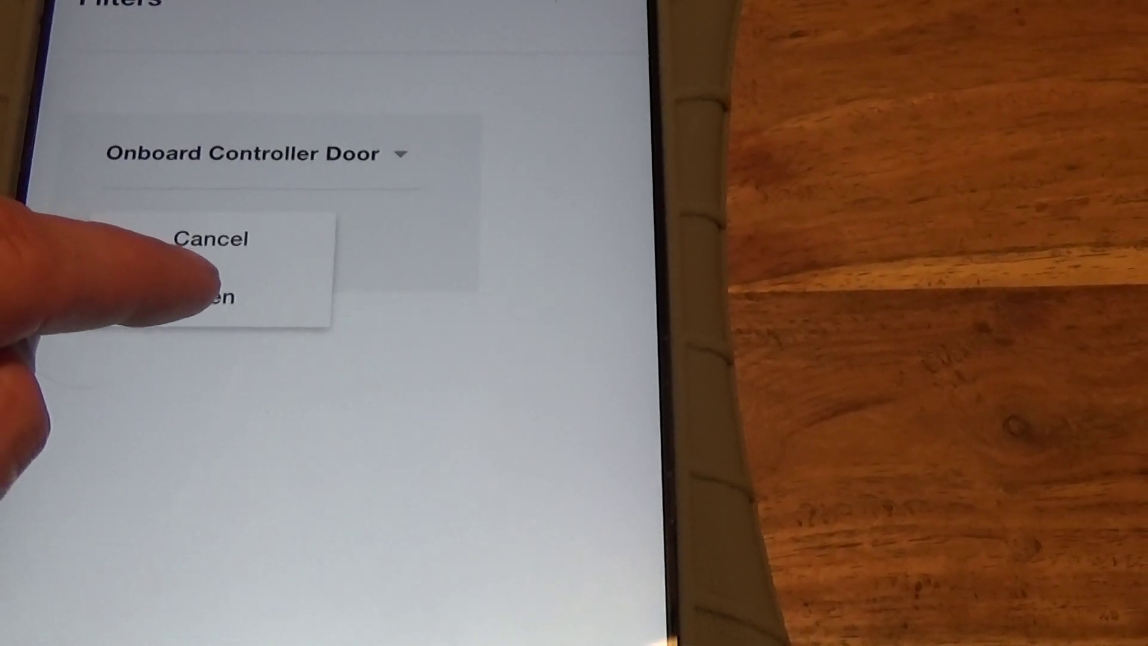
click(213, 296)
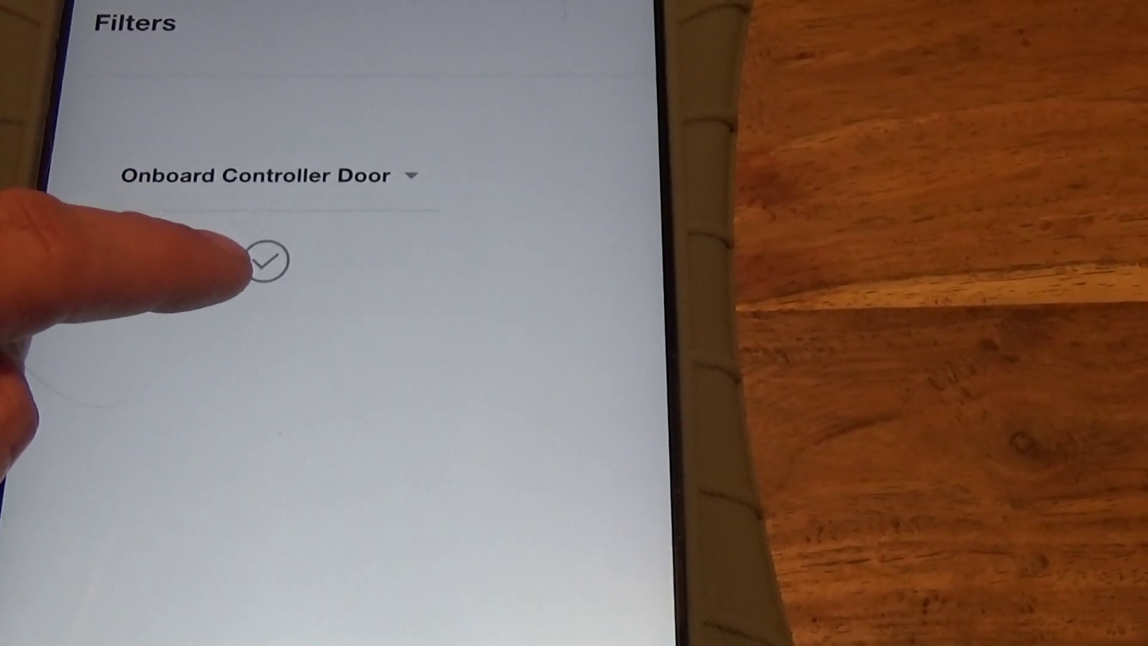
click(200, 263)
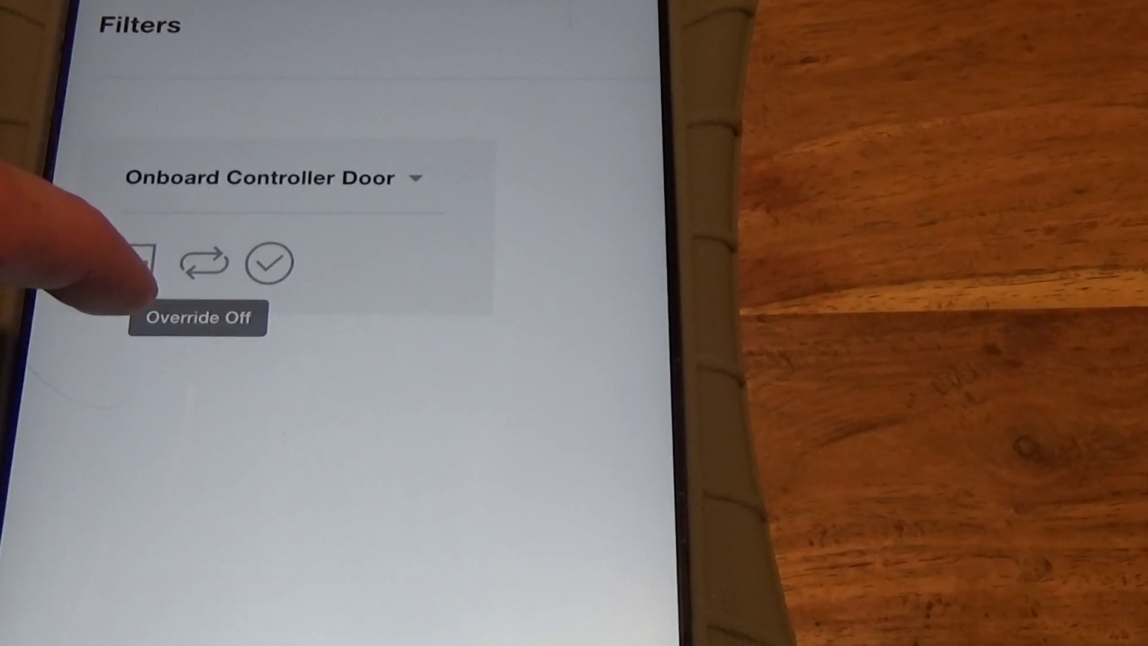
Cancel Force Toggle, leaving override off, and momentarily open the Onboard Controller Door again
click(154, 264)
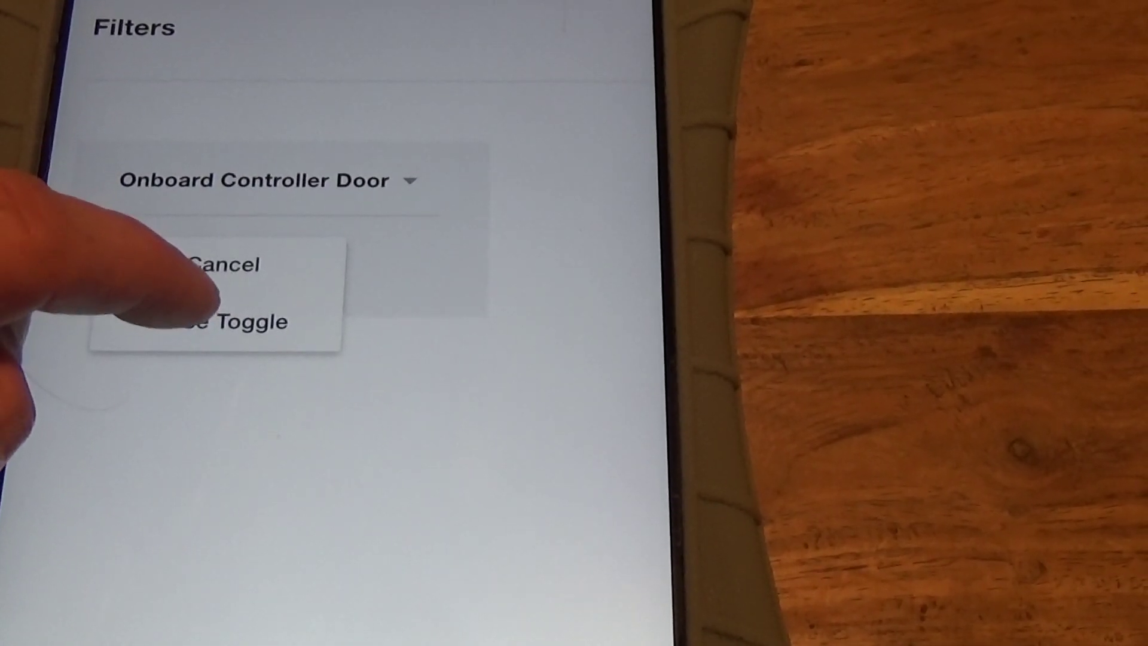
click(225, 265)
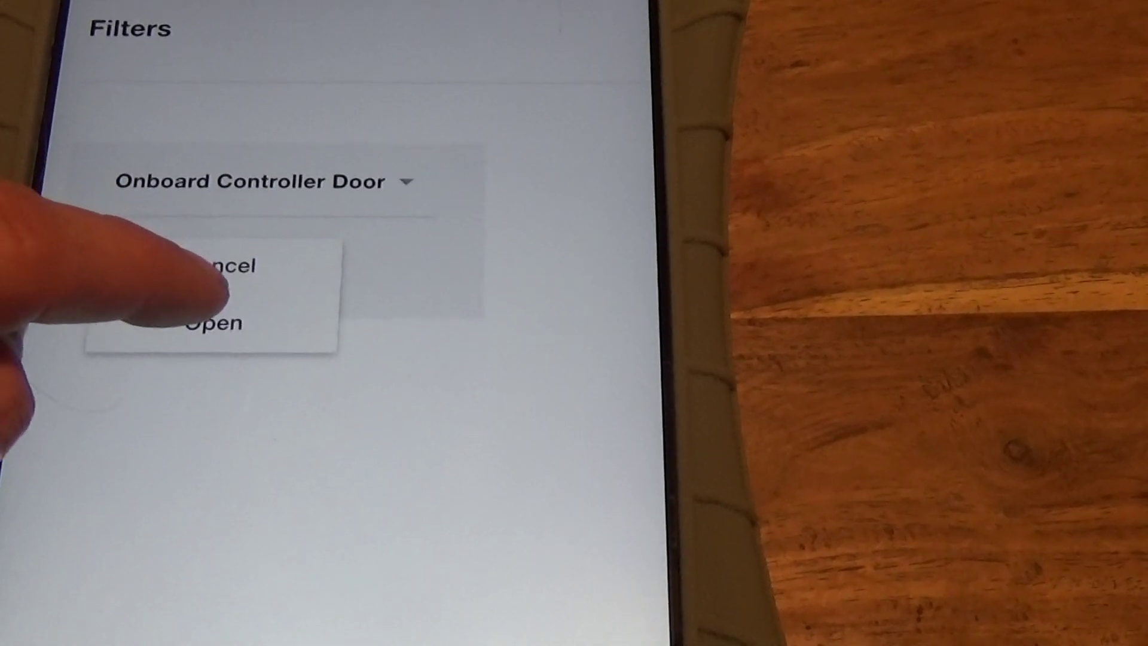
click(219, 323)
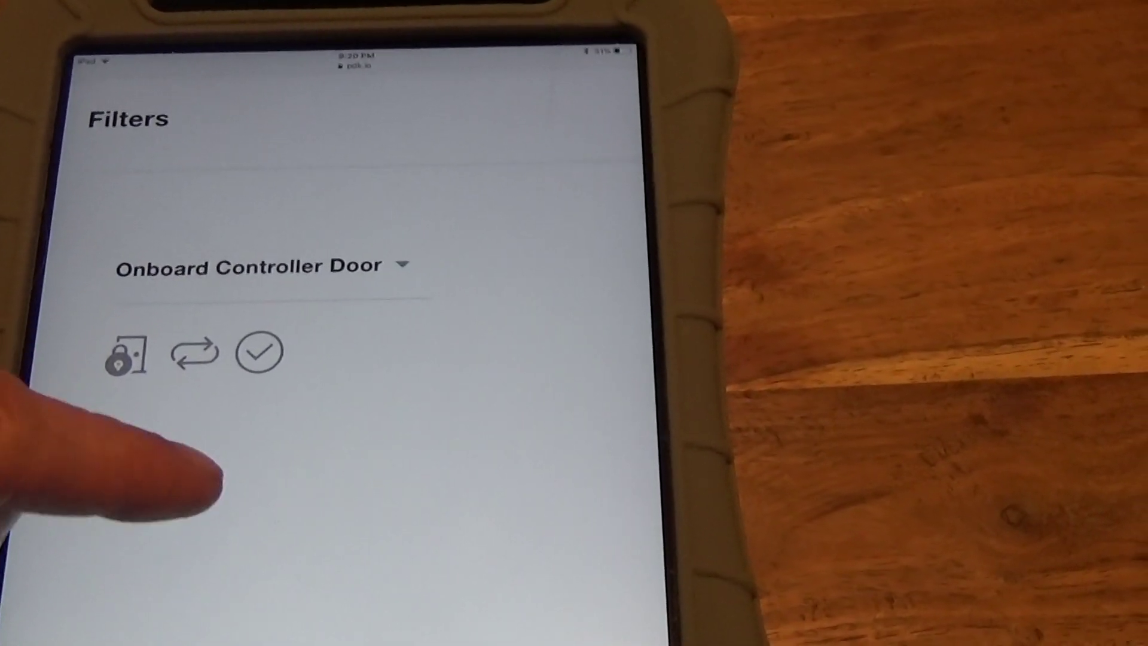
scroll(359, 359, up, 2)
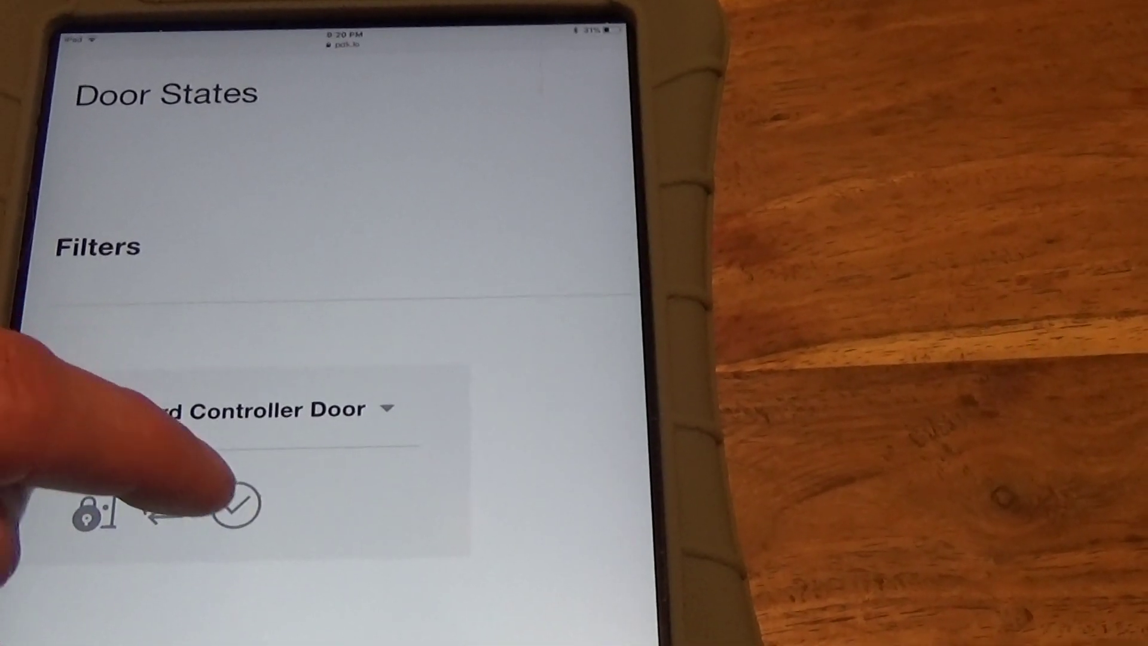
Expand the Onboard Controller Door's state options and choose DND
click(363, 400)
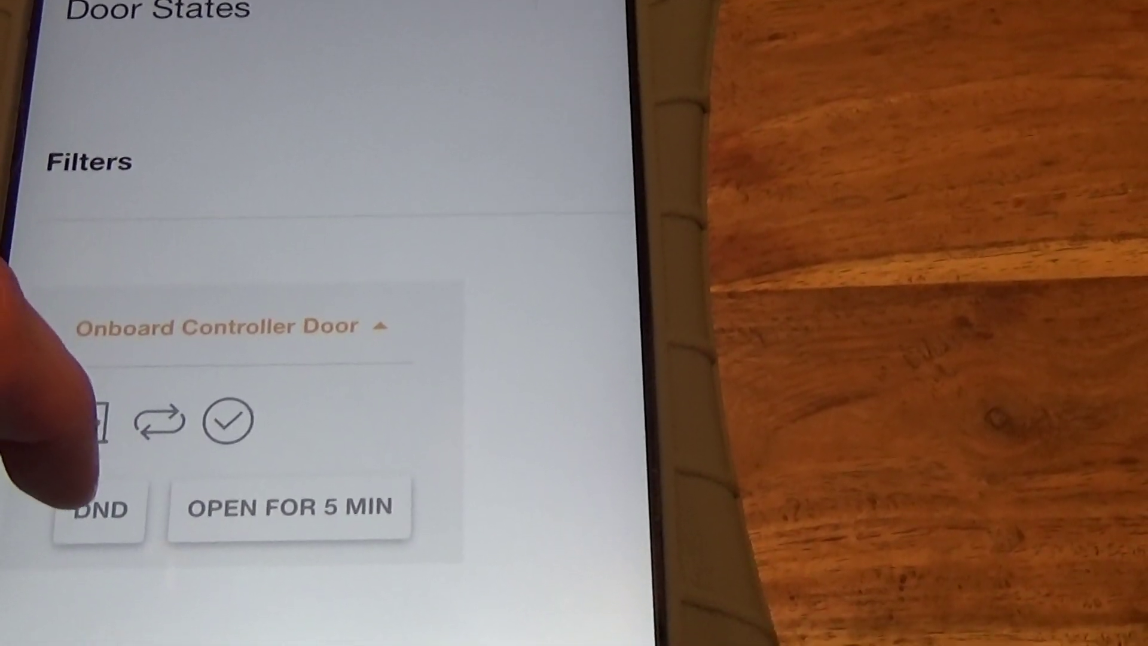
click(90, 509)
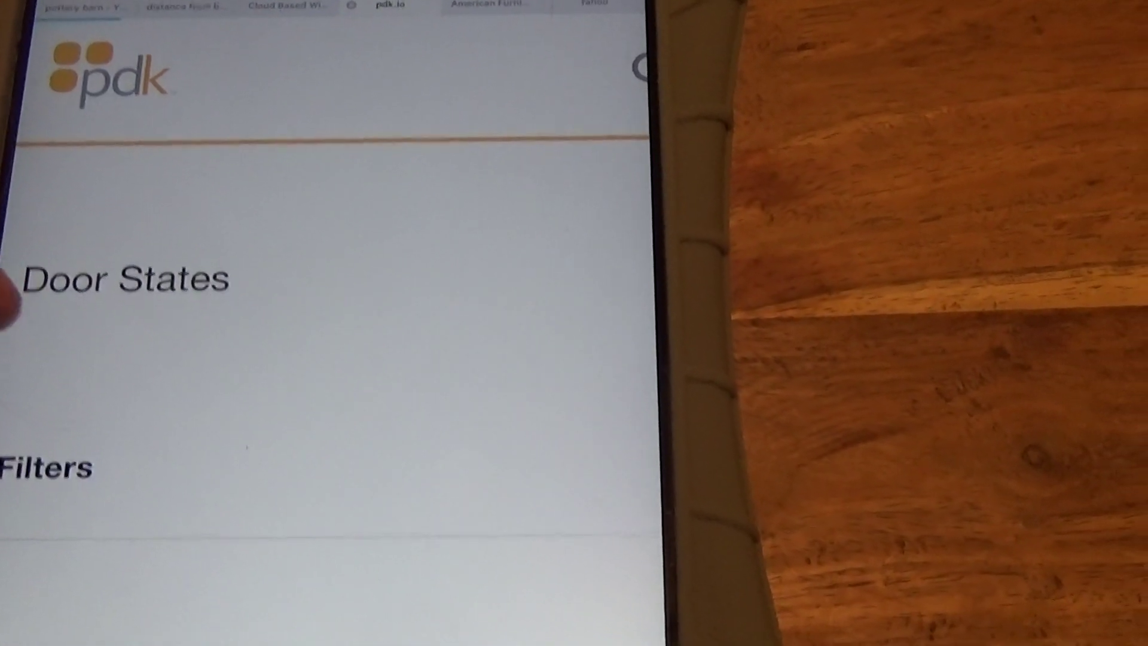
scroll(324, 359, down, 5)
scroll(323, 359, down, 5)
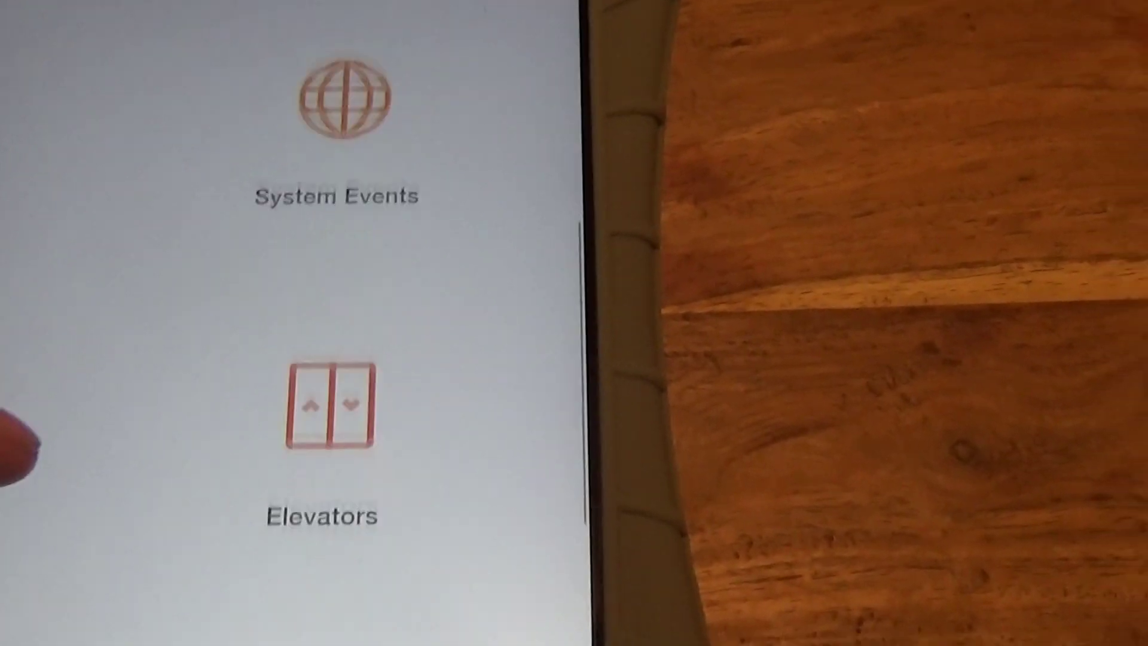
scroll(287, 359, down, 5)
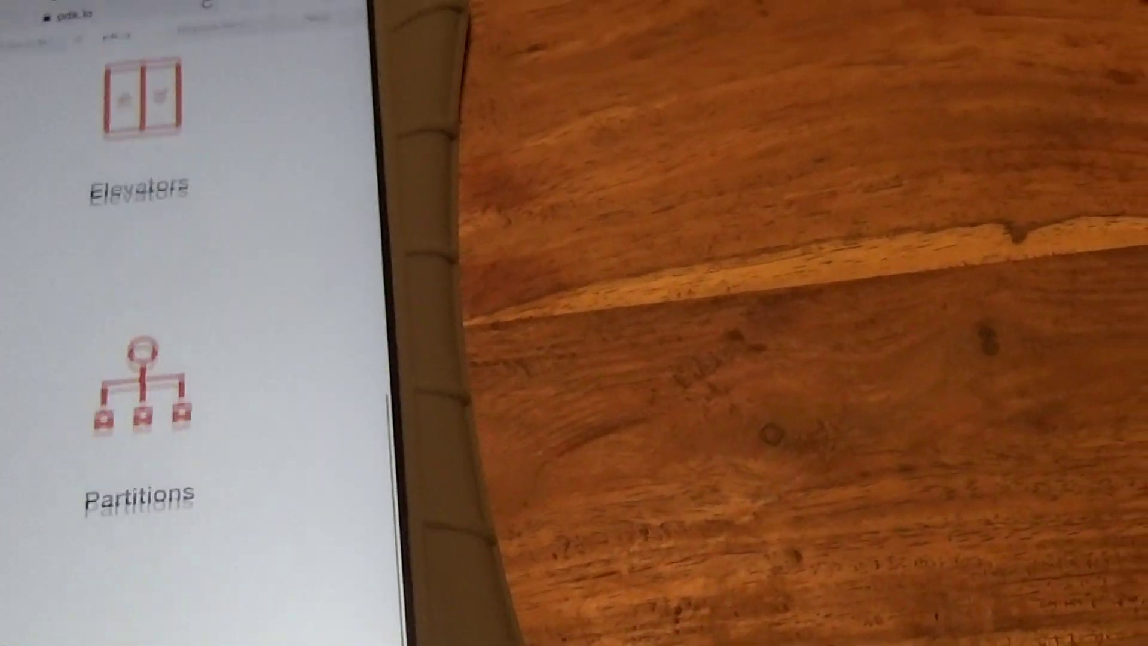
scroll(179, 359, up, 3)
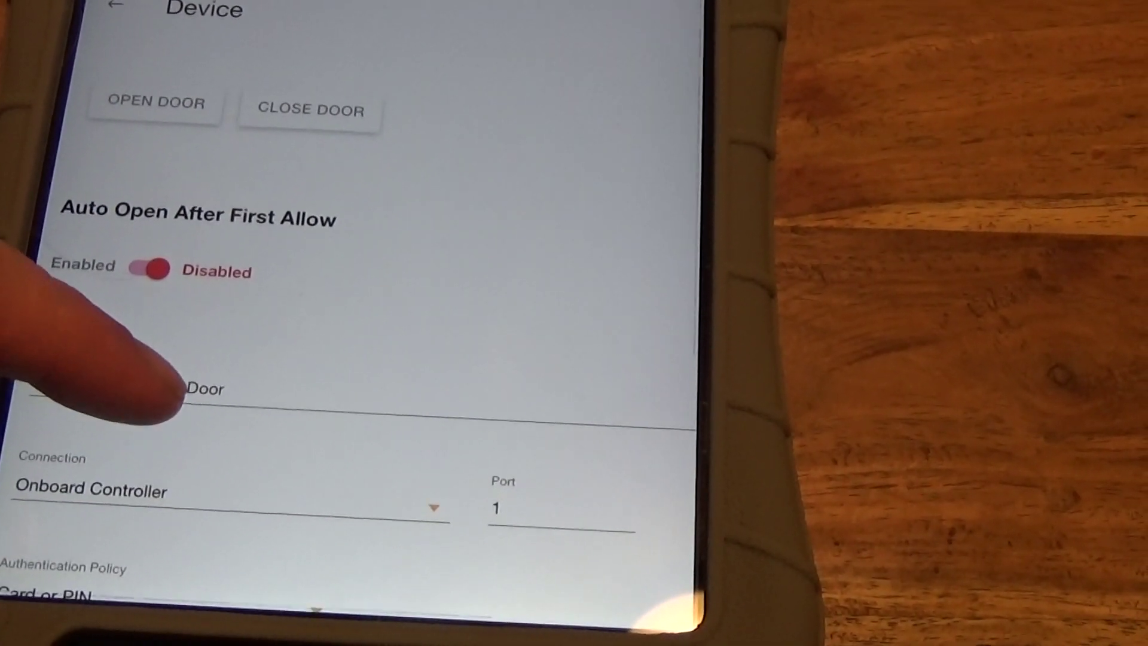
Dismiss the keyboard and use OPEN DOOR on the Onboard Controller Door's Device page
click(126, 394)
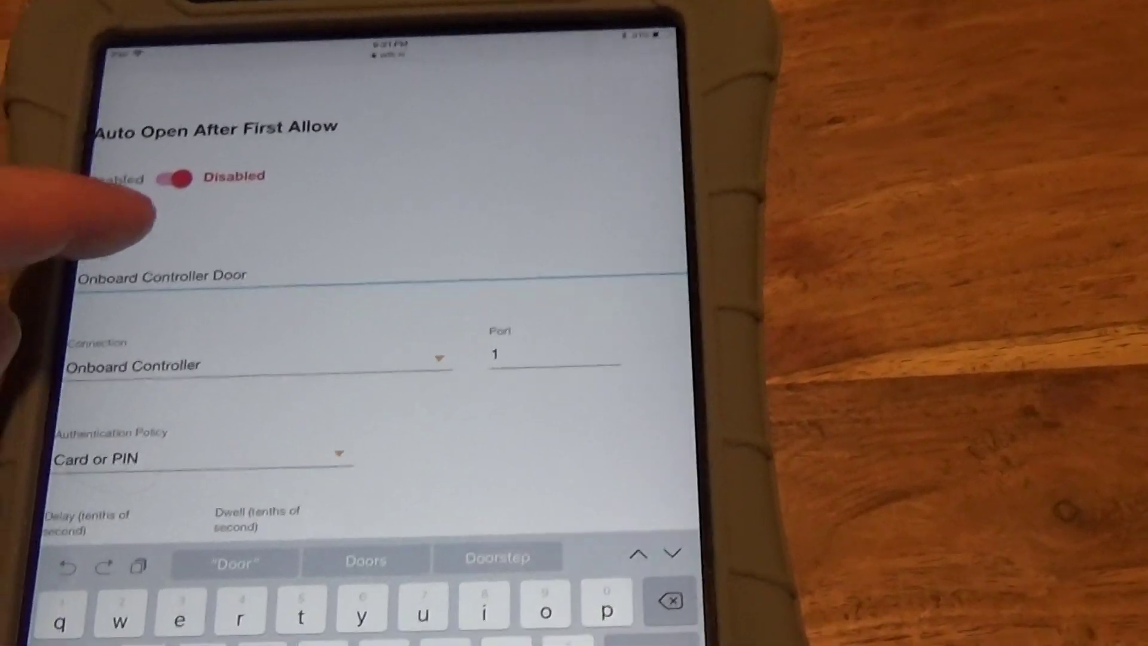
scroll(332, 242, up, 5)
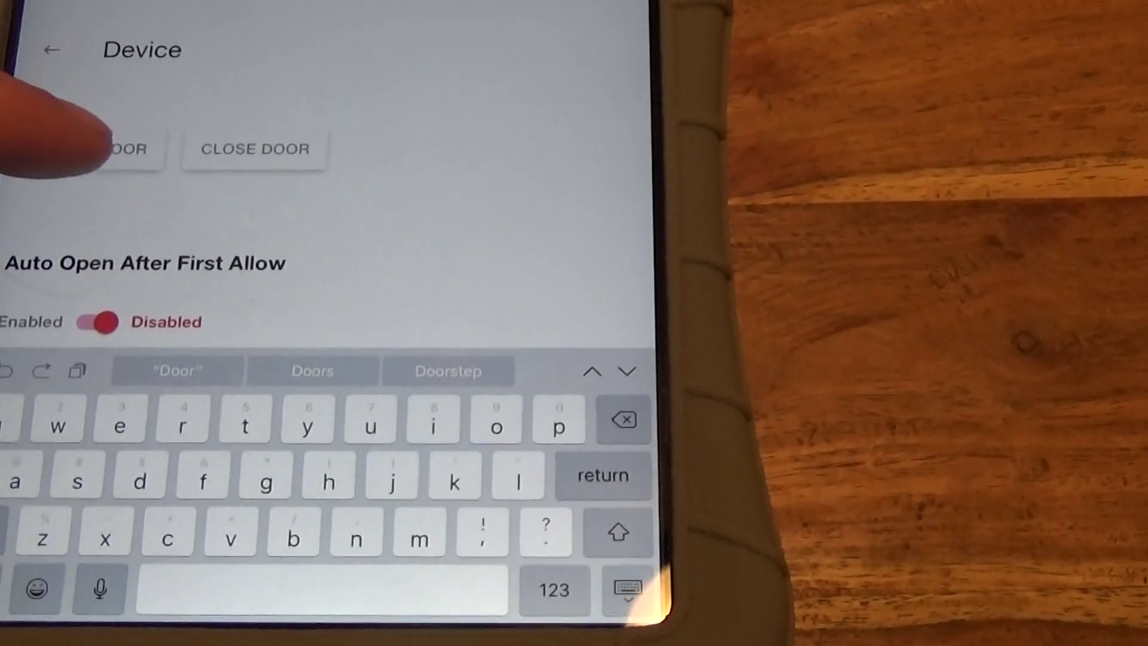
click(90, 148)
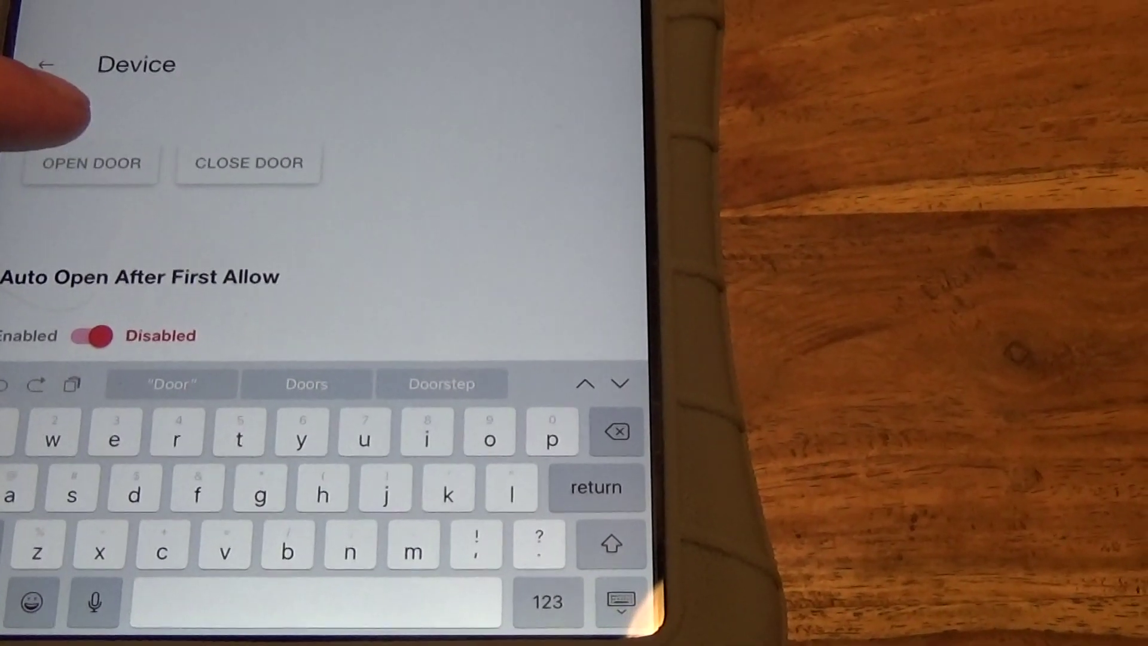